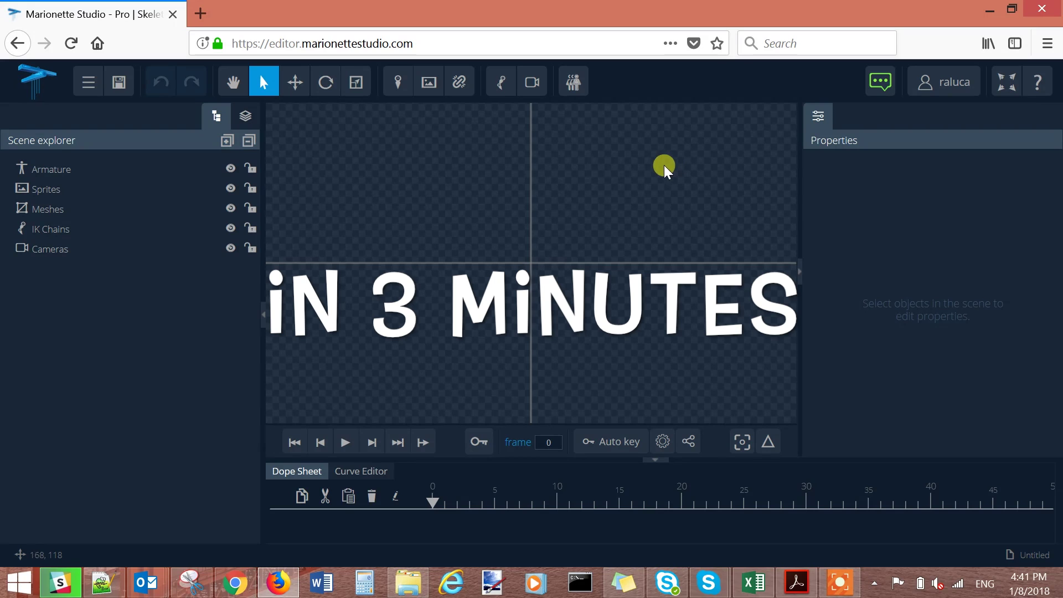
Open the hamburger main menu in the top-left toolbar to show scene and file commands
{"action": "left_click", "coordinate": [83, 82]}
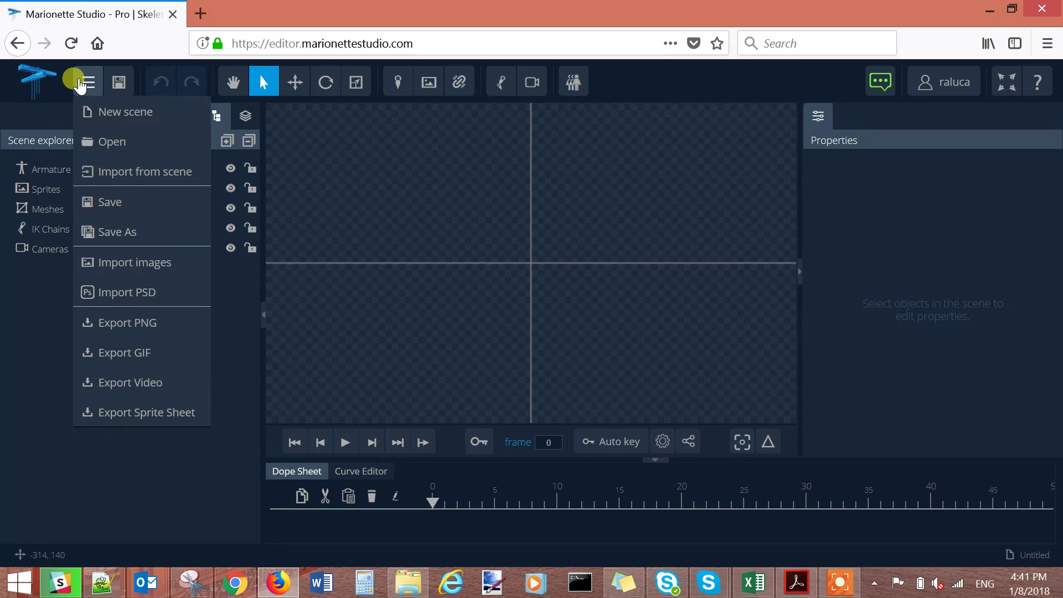
Create a new empty scene, confirming the prompt, and save it as 'mushroom'
{"action": "left_click", "coordinate": [111, 113]}
{"action": "left_click", "coordinate": [627, 360]}
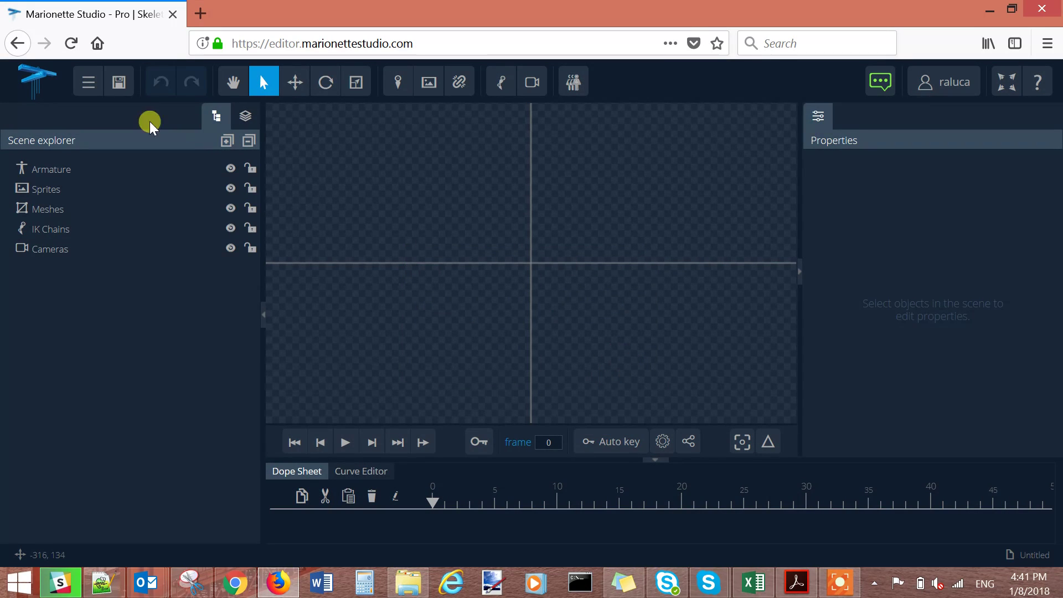
{"action": "left_click", "coordinate": [119, 83]}
{"action": "type", "text": "mushroom"}
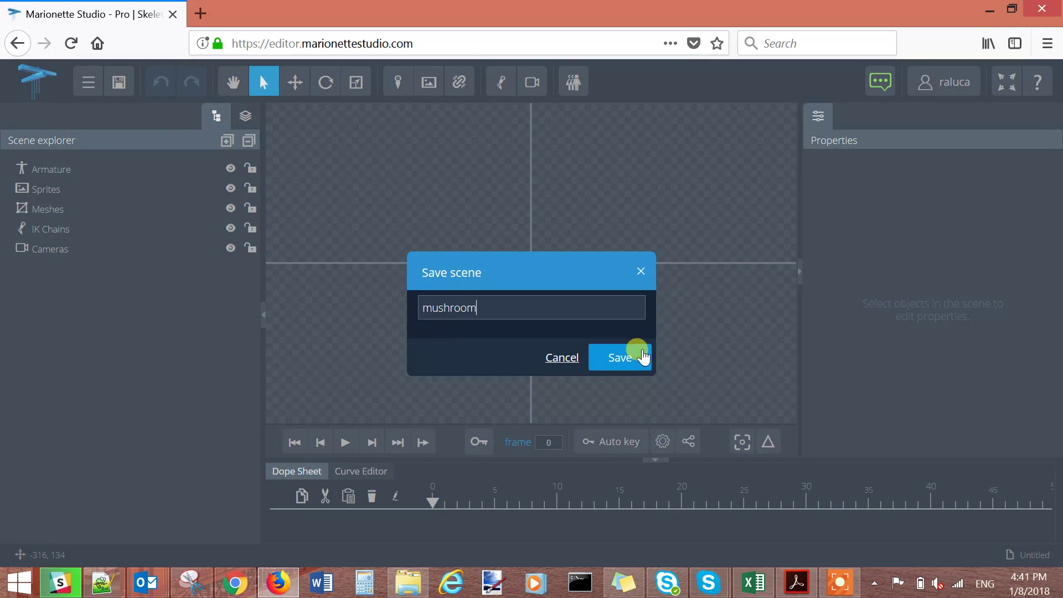
{"action": "left_click", "coordinate": [642, 357]}
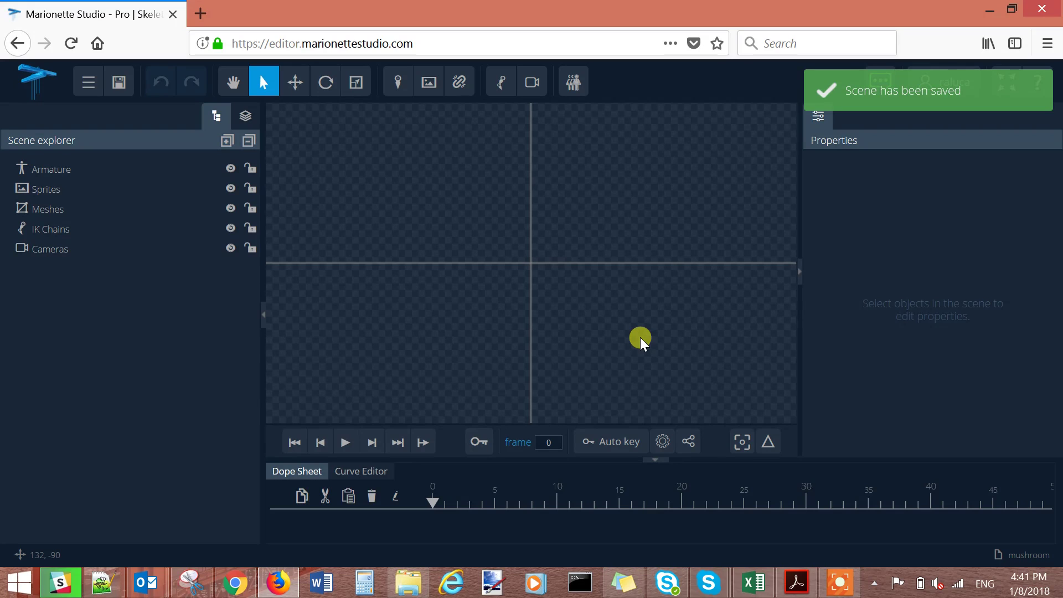
Drag mushroom.png from File Explorer onto the canvas as a sprite, then minimize Explorer
{"action": "left_click", "coordinate": [422, 577]}
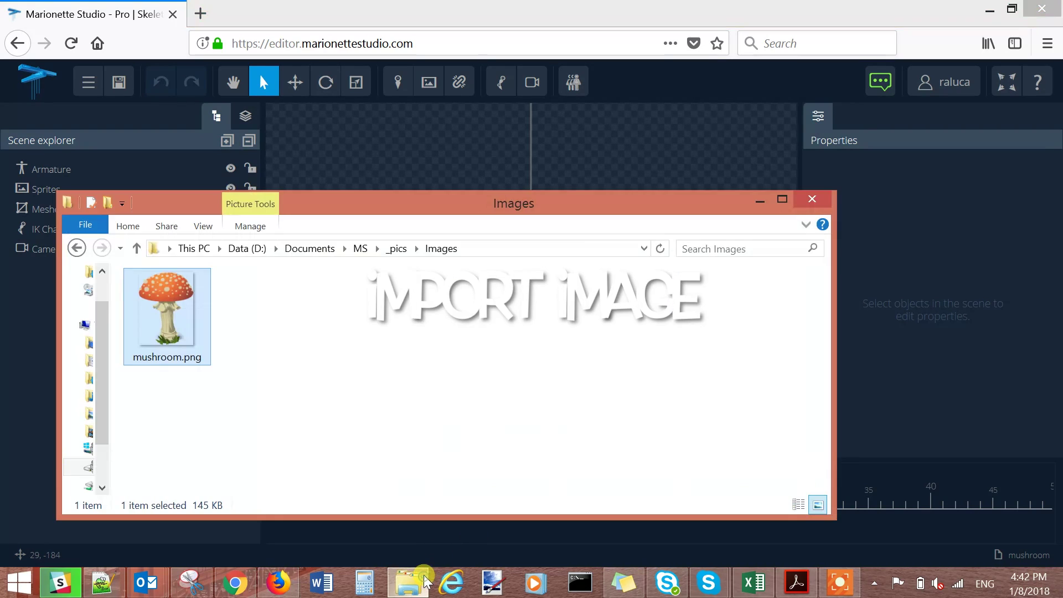
{"action": "left_click_drag", "start_coordinate": [167, 327], "coordinate": [470, 167]}
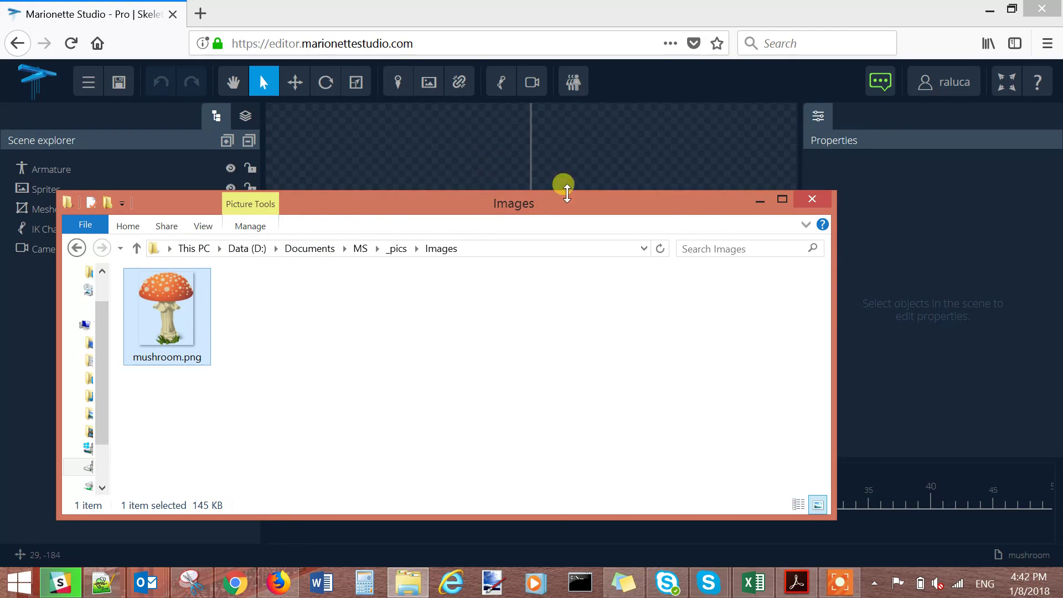
{"action": "left_click", "coordinate": [768, 198]}
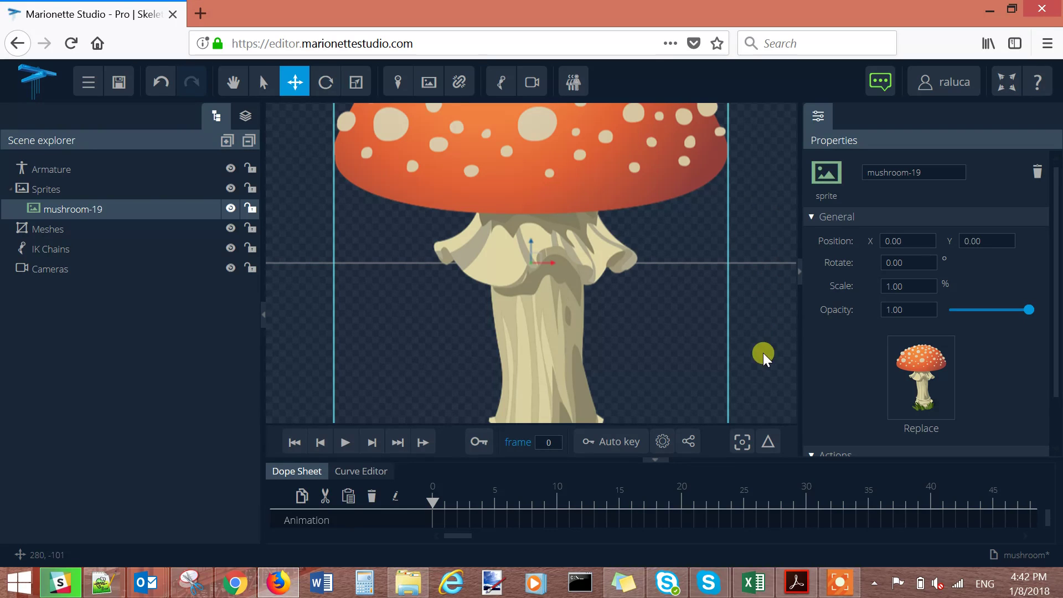
Center the view, select the mushroom sprite and convert it into a mesh
{"action": "left_click", "coordinate": [742, 442]}
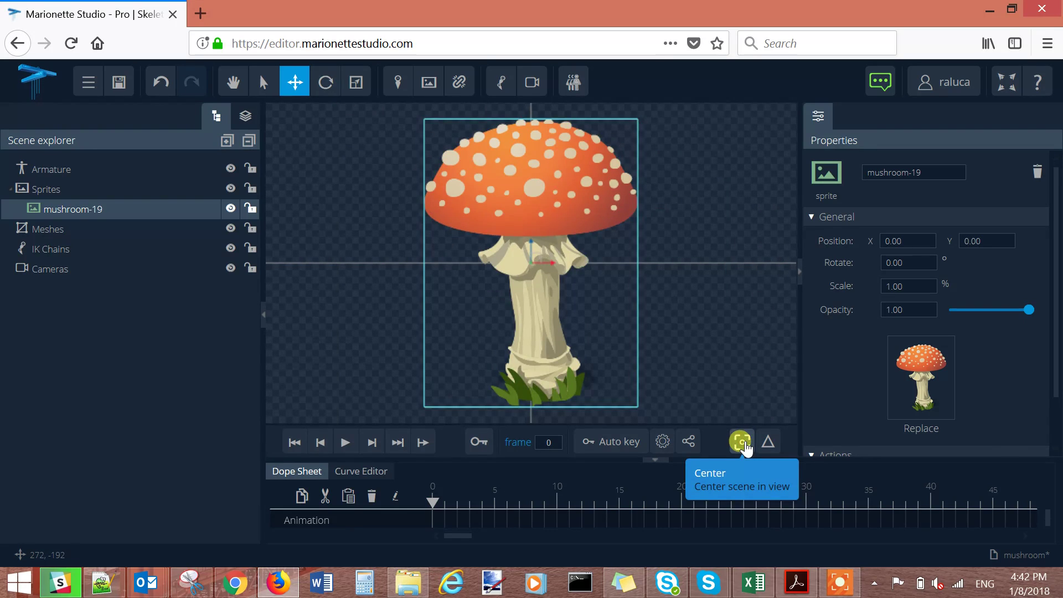
{"action": "left_click", "coordinate": [708, 337]}
{"action": "key", "text": "v"}
{"action": "left_click", "coordinate": [485, 178]}
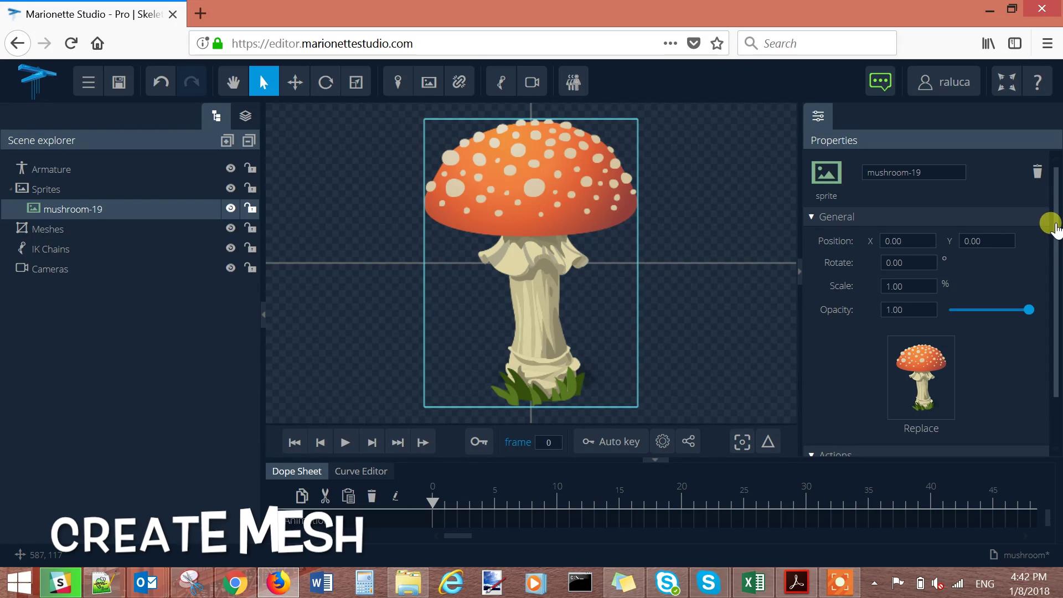
{"action": "left_click_drag", "start_coordinate": [1052, 221], "coordinate": [1053, 275]}
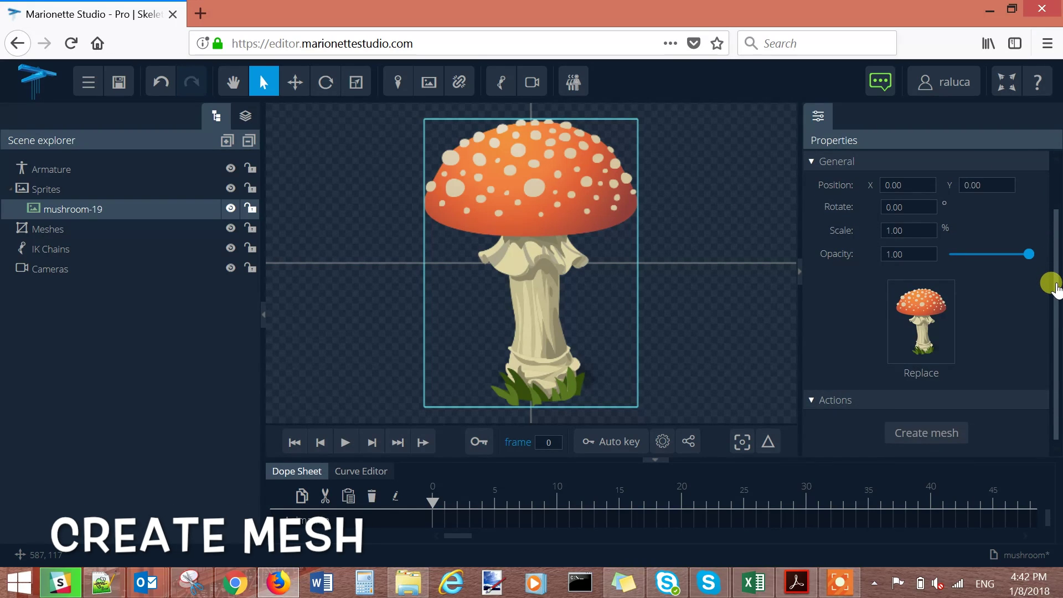
{"action": "left_click", "coordinate": [956, 437]}
Refine the mesh with Split X 20 and Split Y 20, then hide the wireframe
{"action": "left_click", "coordinate": [975, 320]}
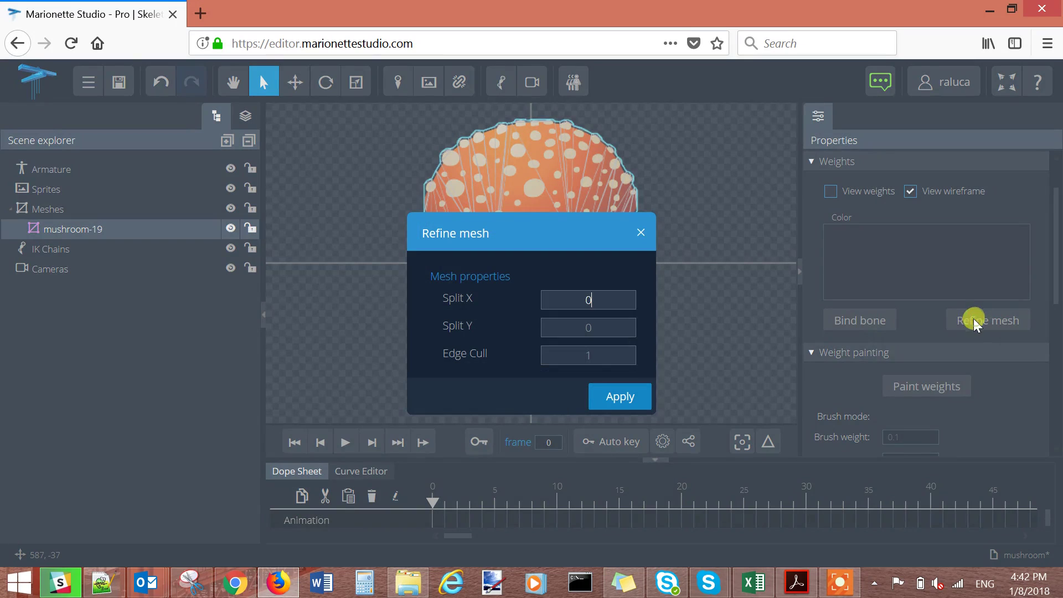
{"action": "double_click", "coordinate": [587, 302]}
{"action": "type", "text": "20"}
{"action": "double_click", "coordinate": [619, 325]}
{"action": "type", "text": "20"}
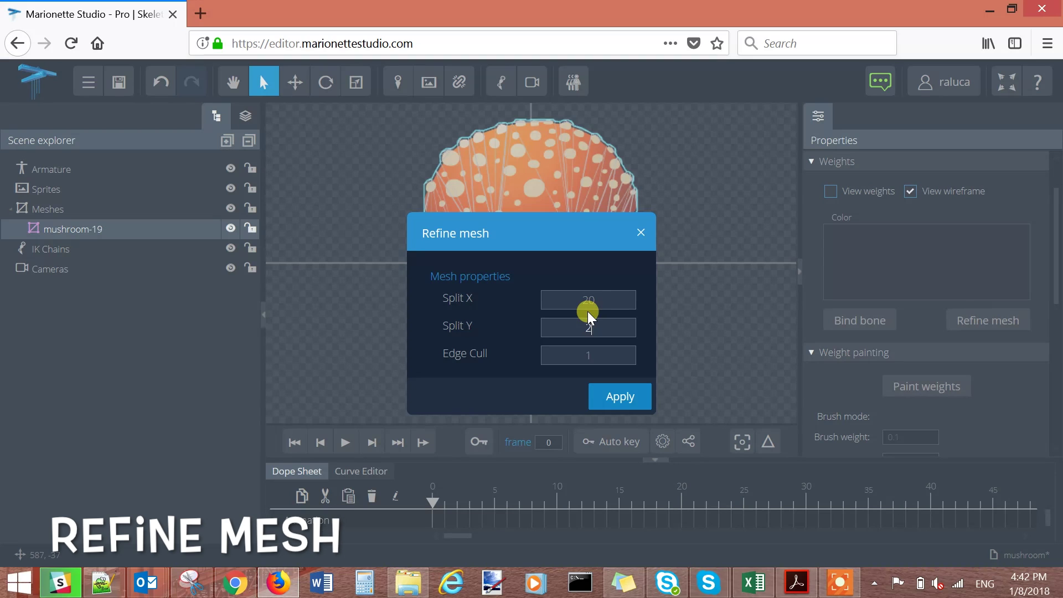
{"action": "left_click", "coordinate": [616, 409]}
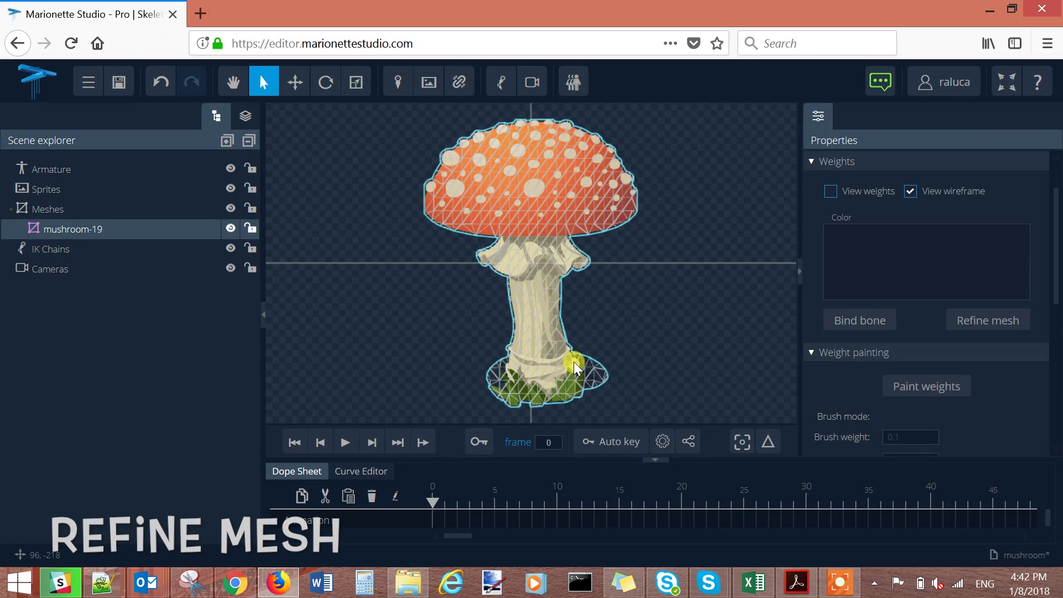
{"action": "left_click", "coordinate": [910, 195]}
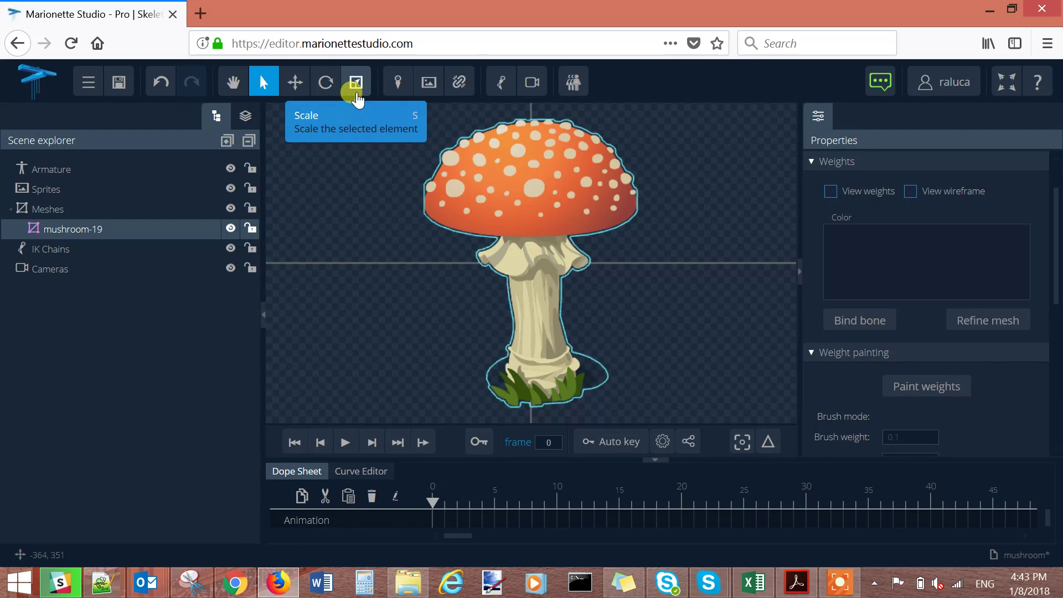
With the Create bones tool, draw the first bones up the mushroom stem
{"action": "left_click", "coordinate": [398, 84]}
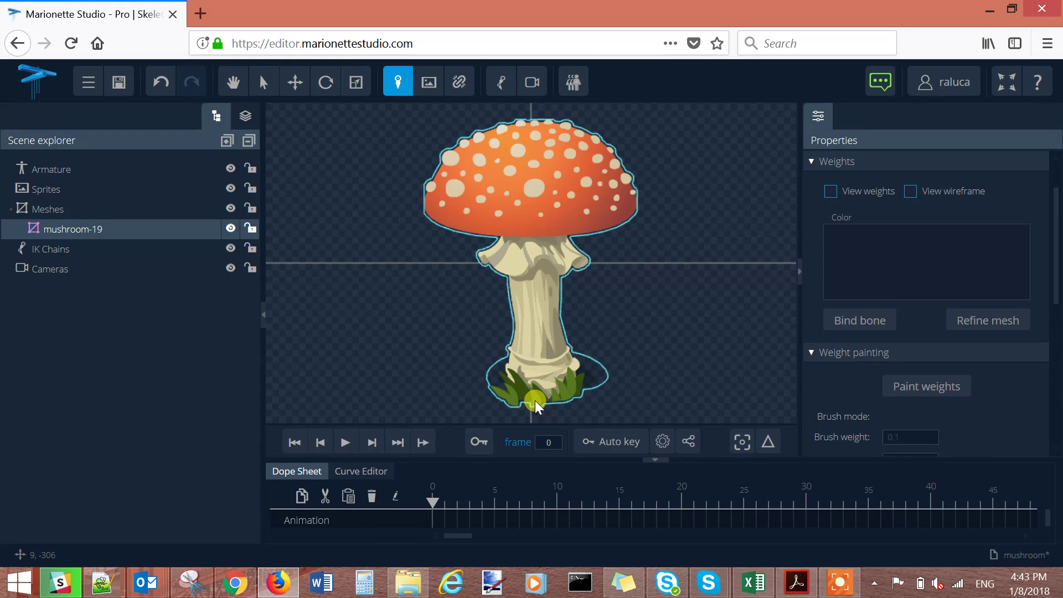
{"action": "left_click", "coordinate": [544, 400]}
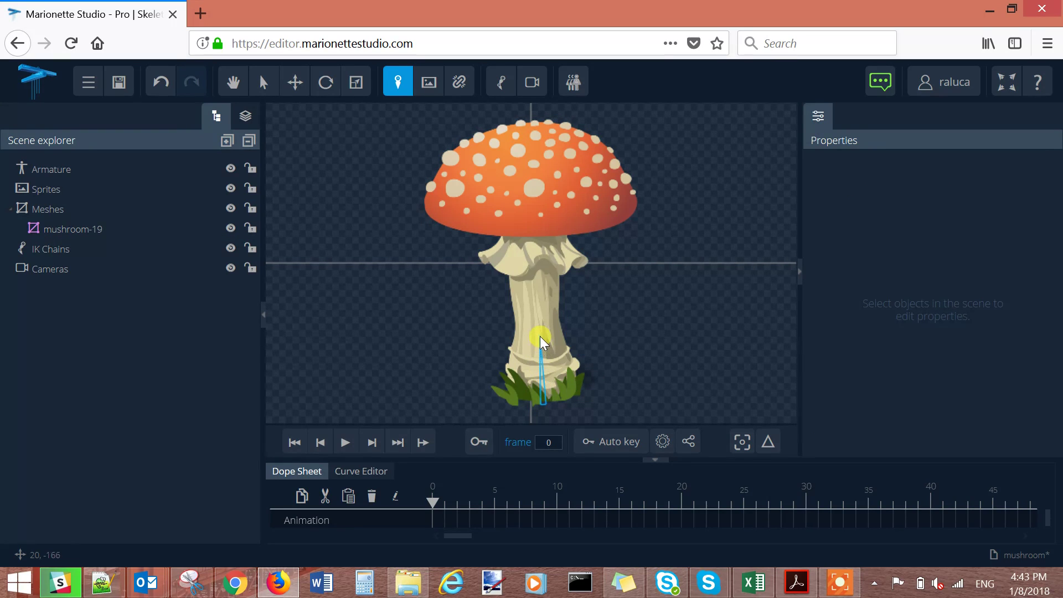
{"action": "left_click_drag", "start_coordinate": [539, 336], "coordinate": [540, 330]}
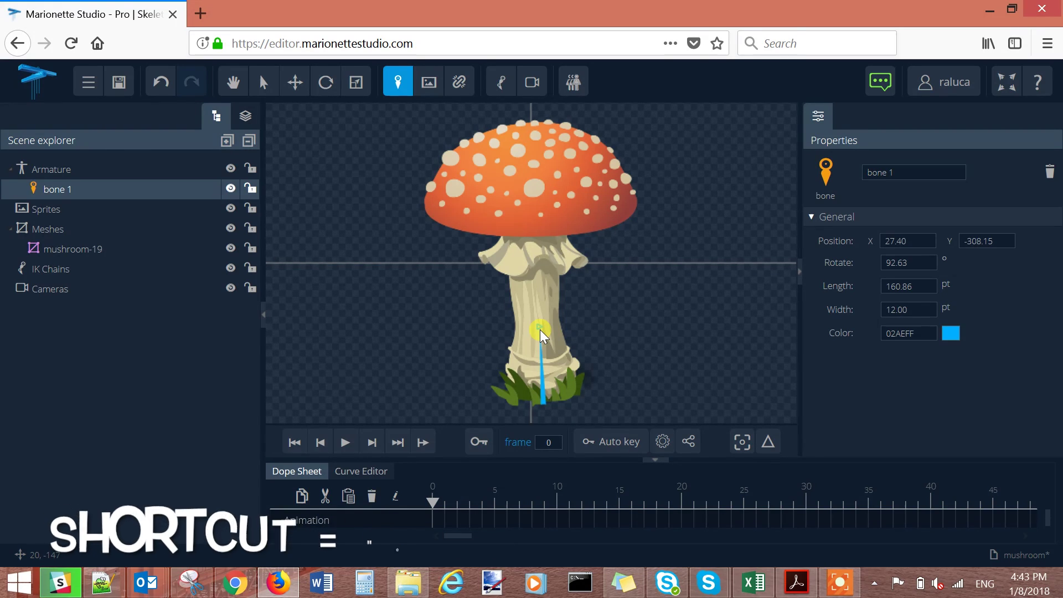
{"action": "left_click_drag", "start_coordinate": [540, 330], "coordinate": [448, 171]}
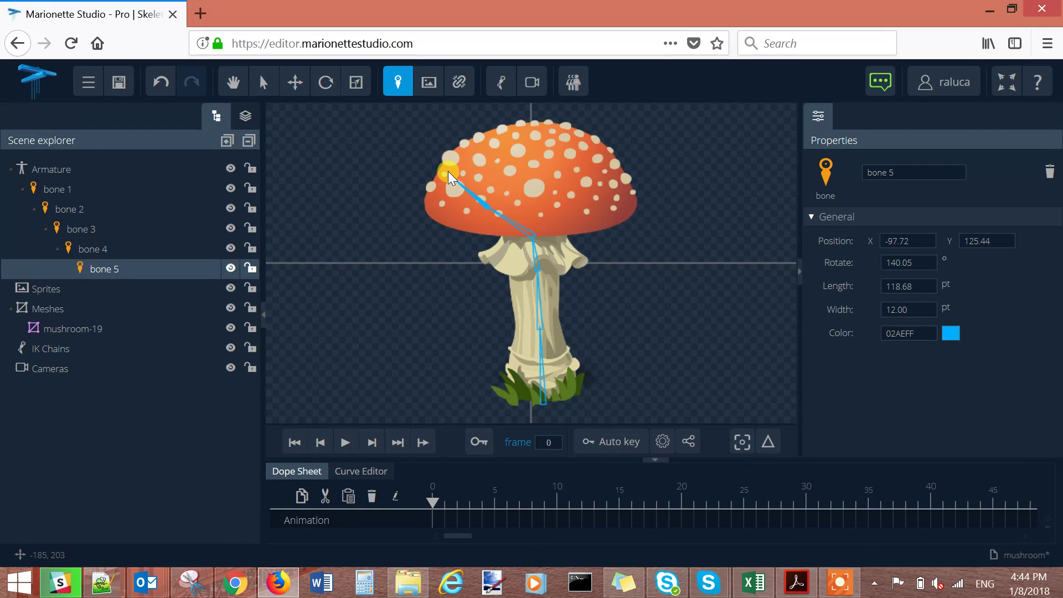
Extend bone 3 into the cap and add bones 7, 8 and 9 across it
{"action": "left_click", "coordinate": [536, 263]}
{"action": "left_click_drag", "start_coordinate": [536, 262], "coordinate": [527, 175]}
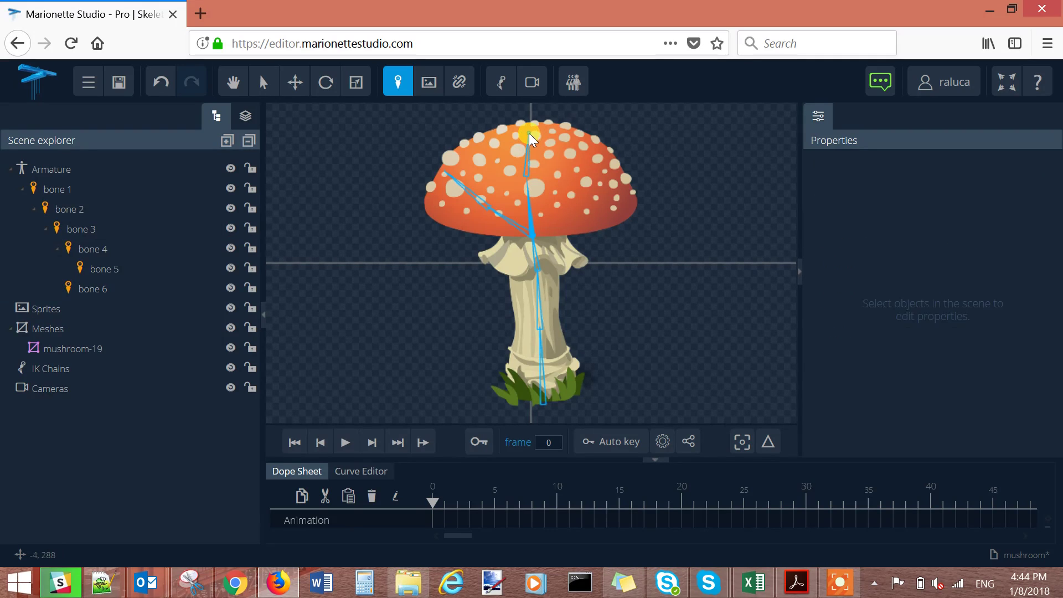
{"action": "left_click", "coordinate": [529, 133]}
{"action": "left_click", "coordinate": [566, 208]}
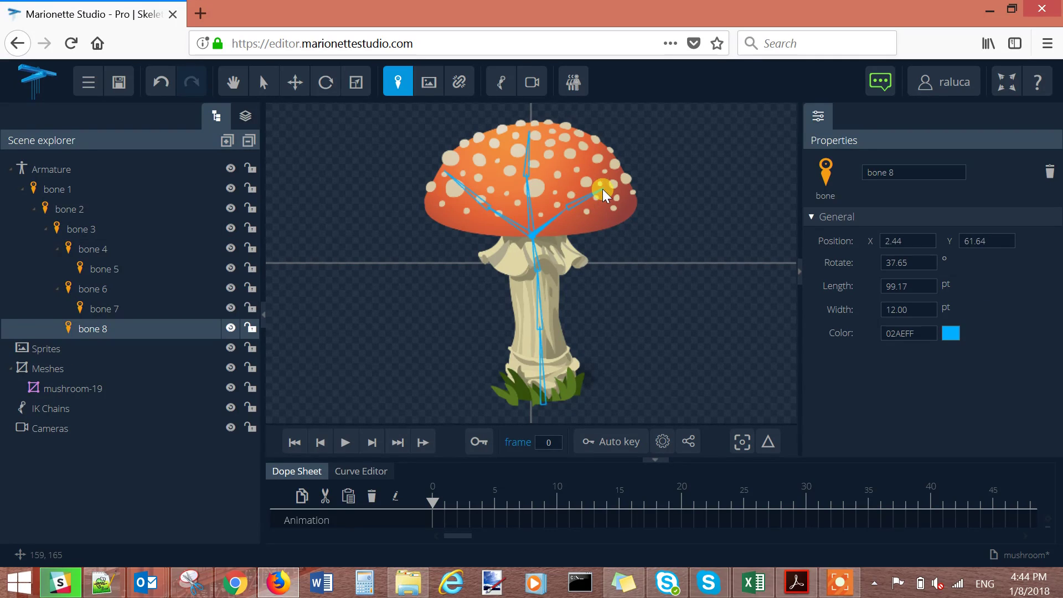
{"action": "left_click", "coordinate": [610, 184]}
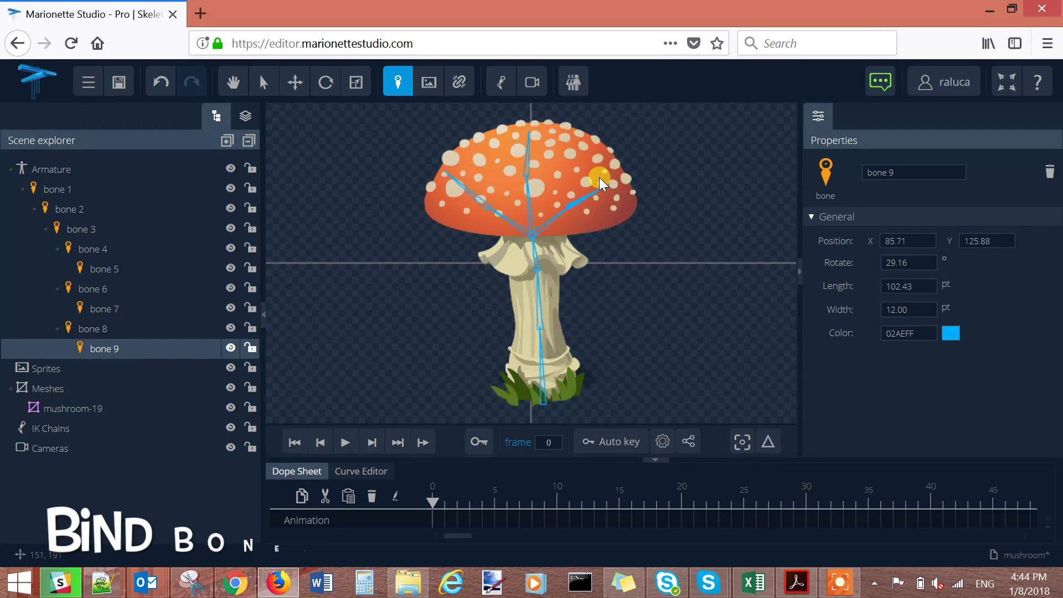
Select the mushroom-19 mesh, bind all nine bones to it, and exit bind mode
{"action": "left_click", "coordinate": [264, 85]}
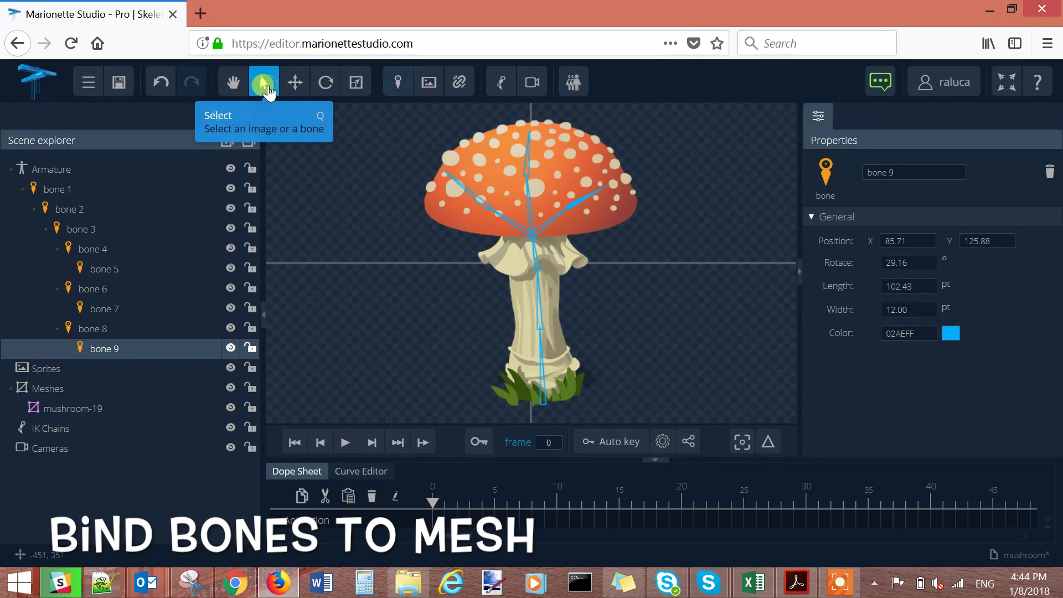
{"action": "left_click", "coordinate": [495, 159]}
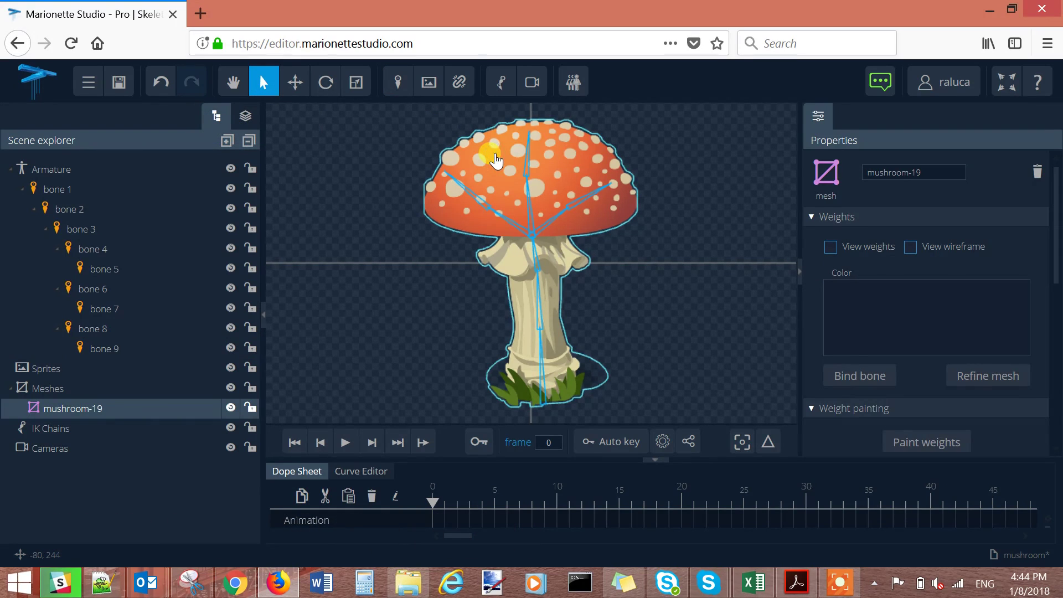
{"action": "left_click", "coordinate": [878, 376]}
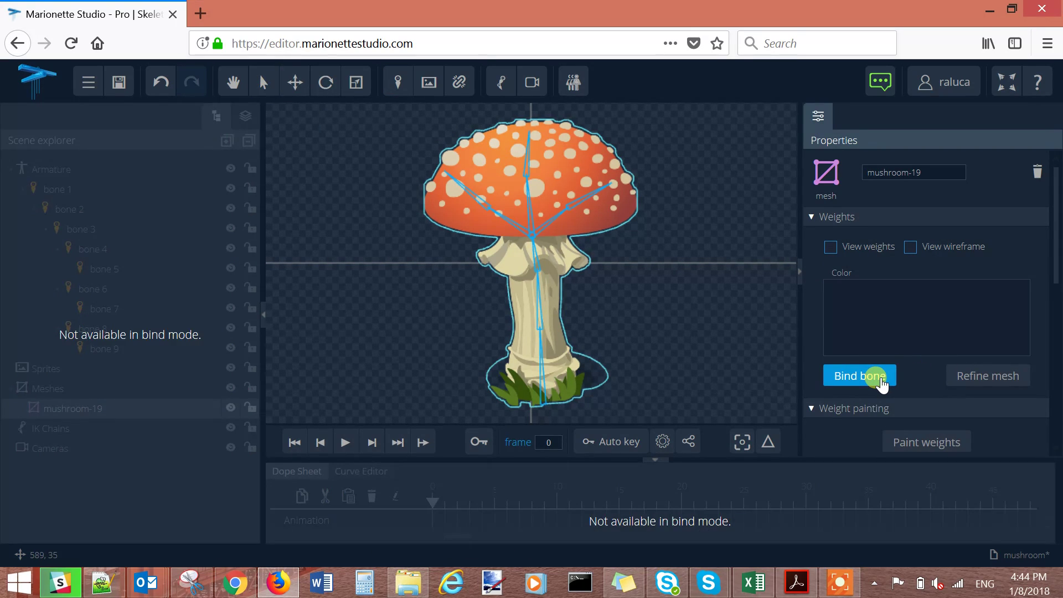
{"action": "left_click", "coordinate": [542, 383]}
{"action": "left_click", "coordinate": [537, 264]}
{"action": "left_click", "coordinate": [537, 232]}
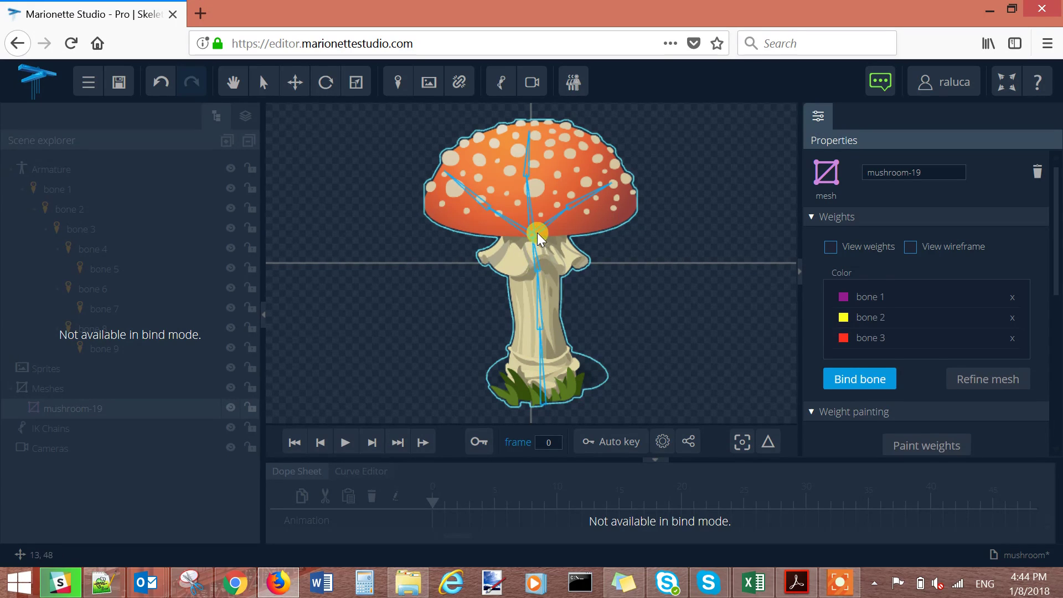
{"action": "left_click", "coordinate": [526, 165]}
{"action": "left_click", "coordinate": [552, 218]}
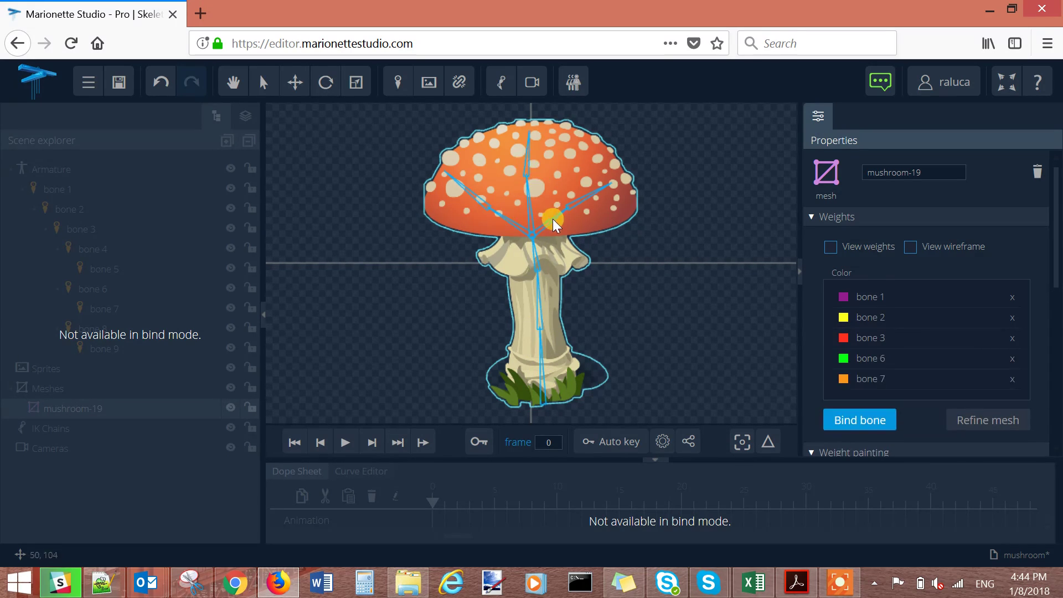
{"action": "left_click", "coordinate": [546, 225]}
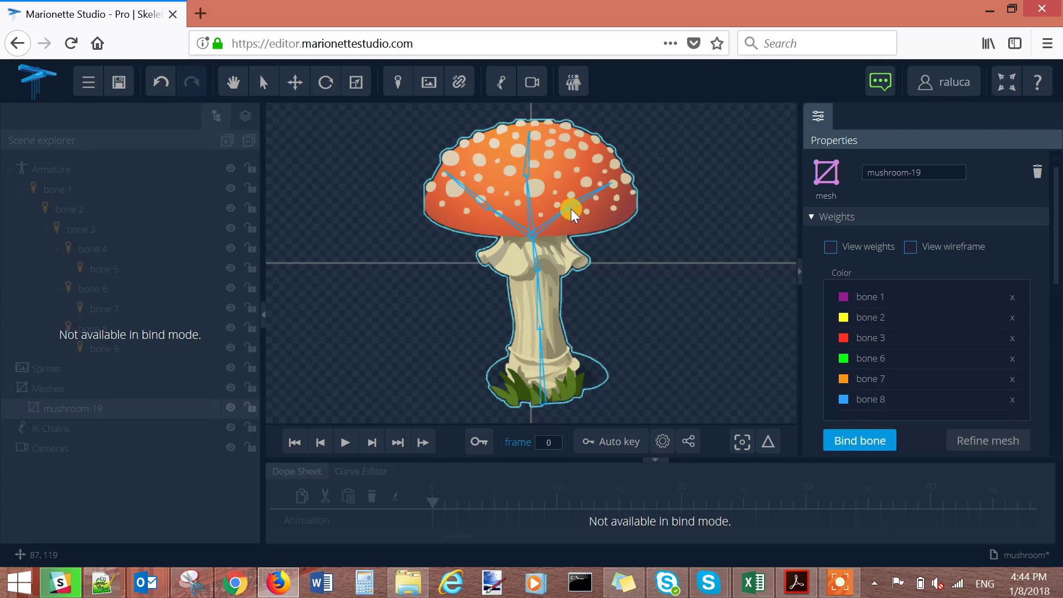
{"action": "left_click", "coordinate": [873, 296]}
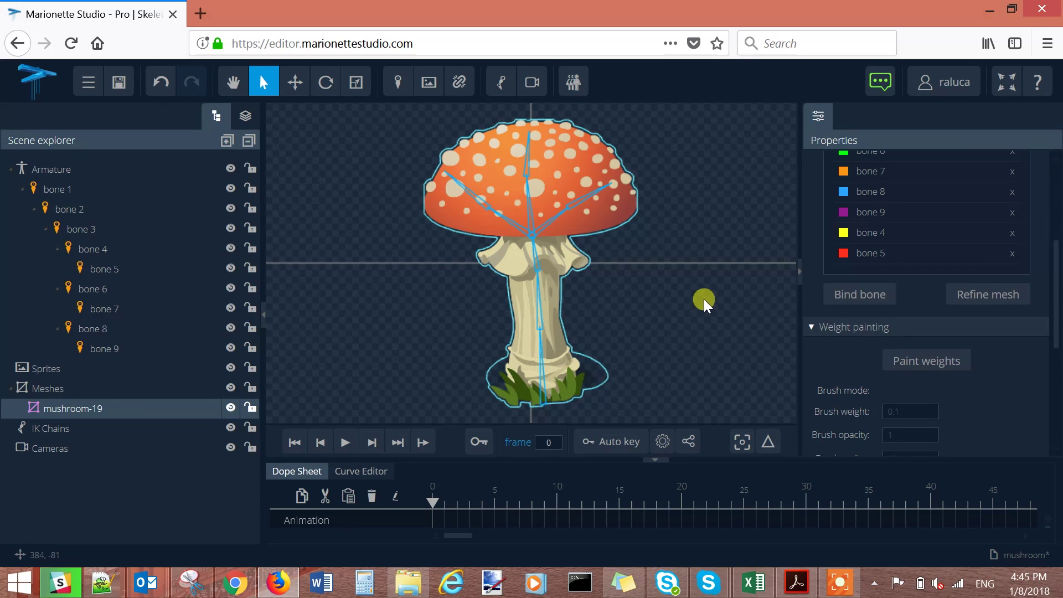
{"action": "left_click_drag", "start_coordinate": [1046, 266], "coordinate": [1045, 178]}
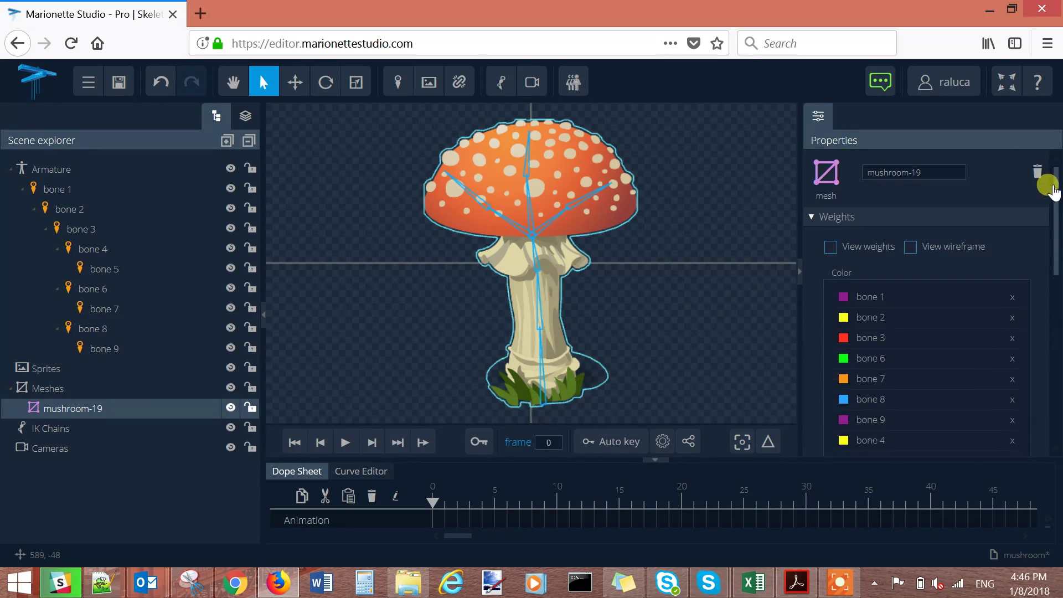
{"action": "left_click", "coordinate": [830, 249]}
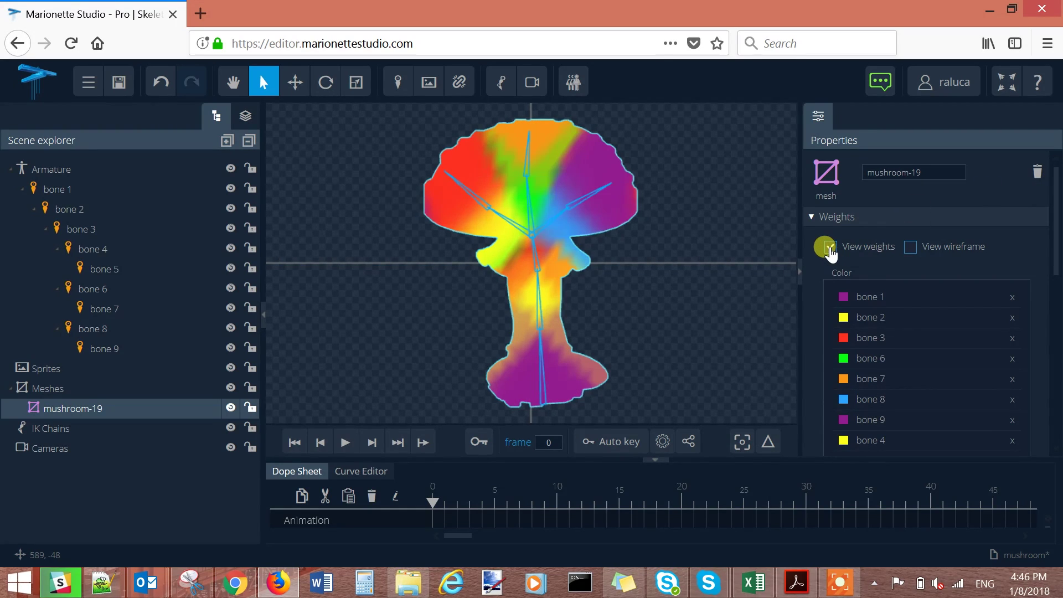
{"action": "left_click", "coordinate": [831, 253]}
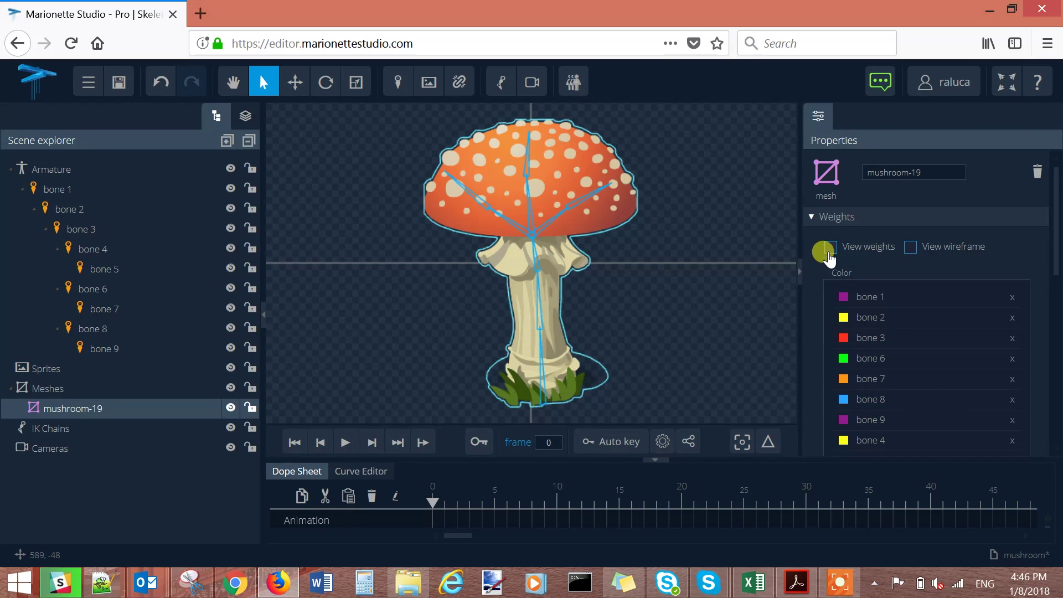
{"action": "left_click_drag", "start_coordinate": [573, 450], "coordinate": [573, 313]}
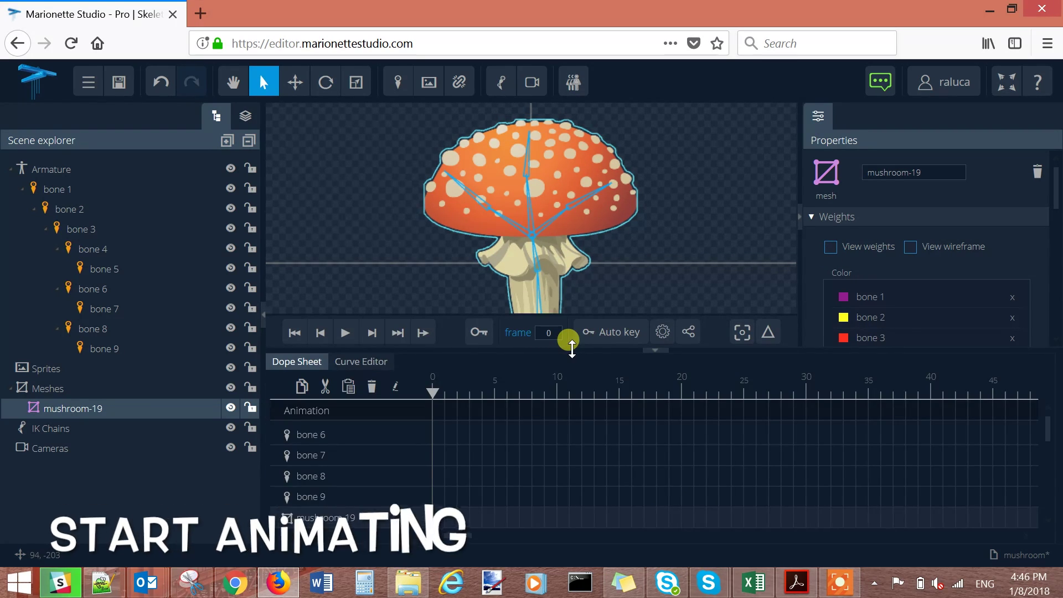
Center the view, enable Auto key, and rotate bones 2 and 3 leftward at frame 0
{"action": "left_click", "coordinate": [744, 330]}
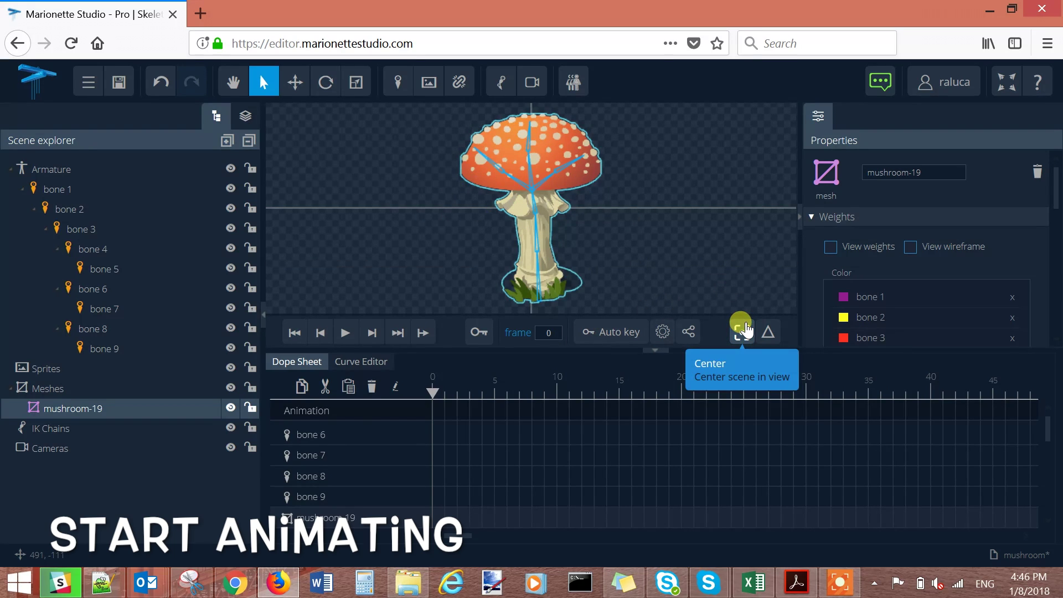
{"action": "left_click", "coordinate": [610, 332]}
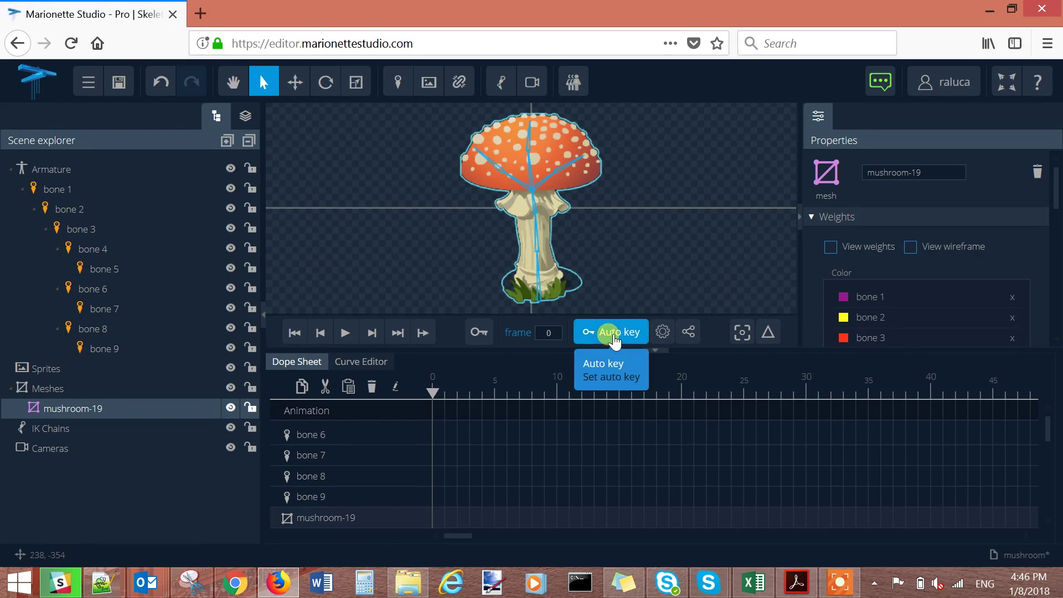
{"action": "left_click", "coordinate": [327, 84]}
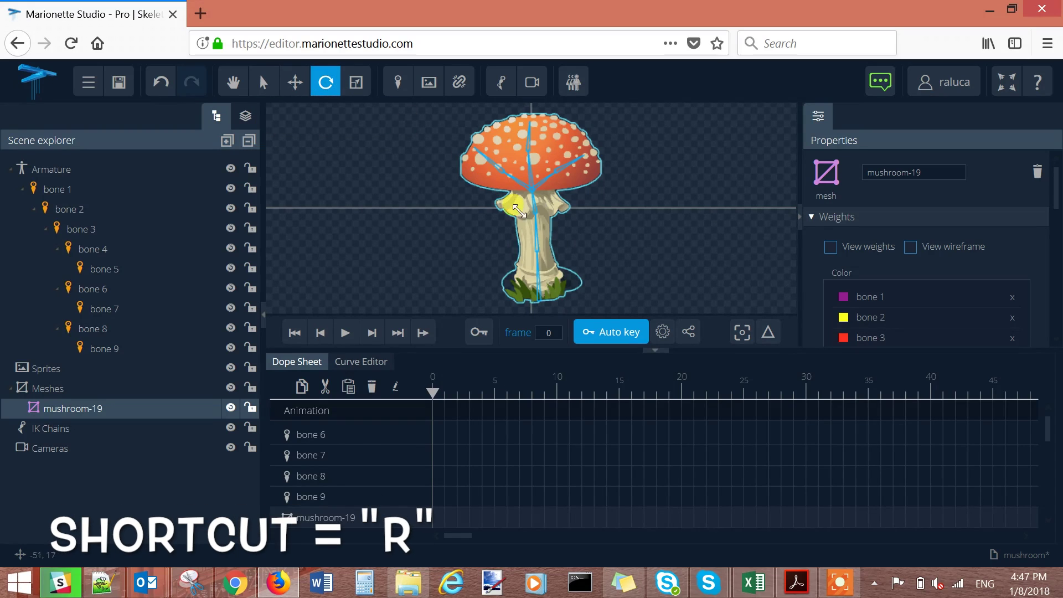
{"action": "left_click", "coordinate": [536, 239]}
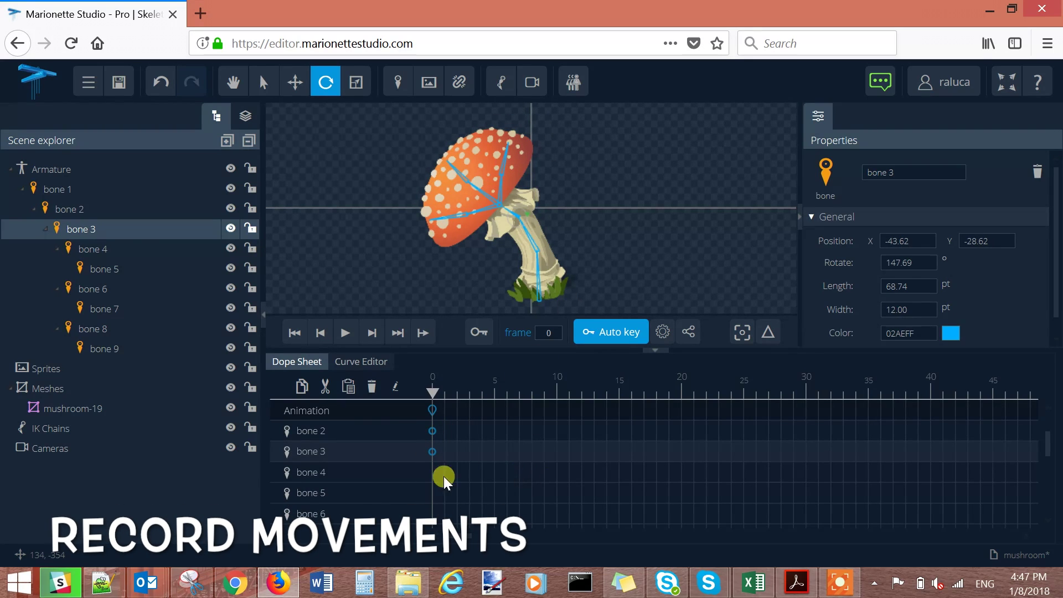
{"action": "left_click_drag", "start_coordinate": [1039, 457], "coordinate": [1039, 420]}
{"action": "left_click", "coordinate": [1038, 419]}
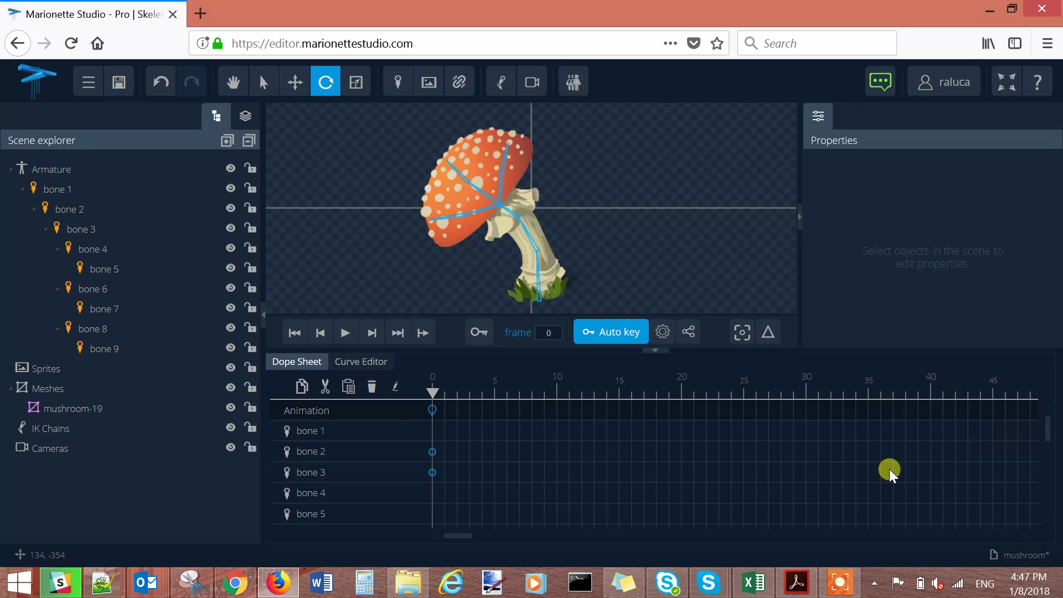
At frame 10, rotate bone 2 so the mushroom leans to the right
{"action": "left_click", "coordinate": [556, 394]}
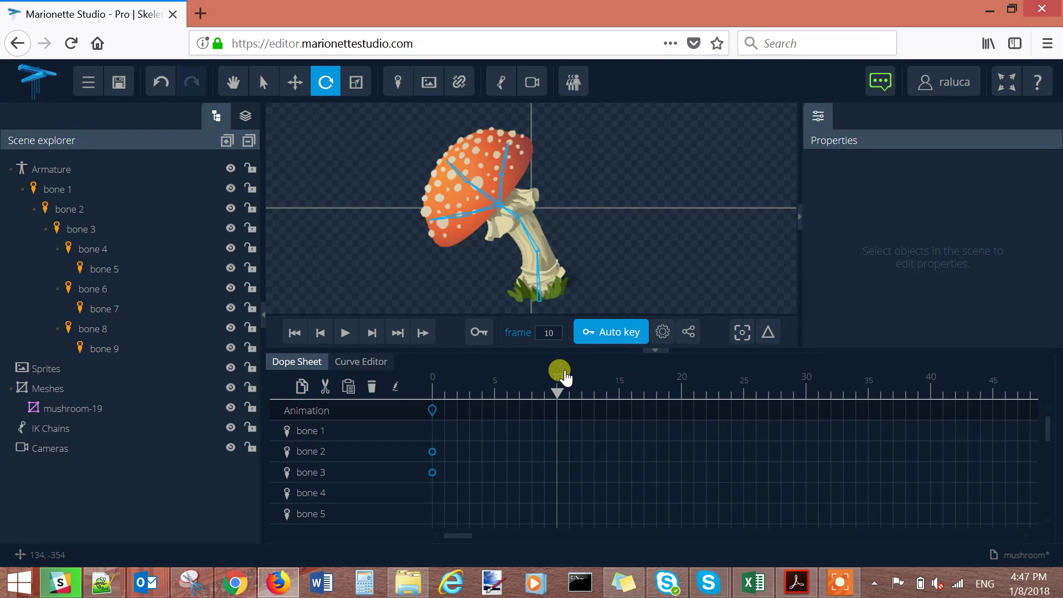
{"action": "left_click", "coordinate": [529, 241]}
{"action": "left_click_drag", "start_coordinate": [531, 242], "coordinate": [559, 155]}
{"action": "scroll", "coordinate": [544, 240], "scroll_direction": "up", "scroll_amount": 3}
Rotate cap bones 8 and 7 to reshape the cap, then recenter the view
{"action": "left_click", "coordinate": [570, 143]}
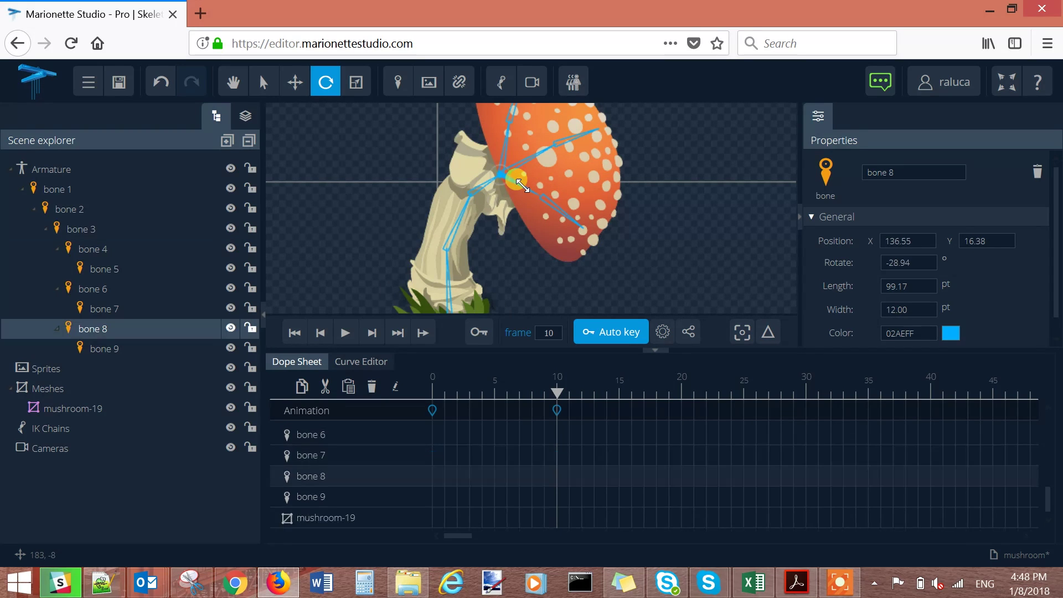
{"action": "left_click", "coordinate": [570, 142]}
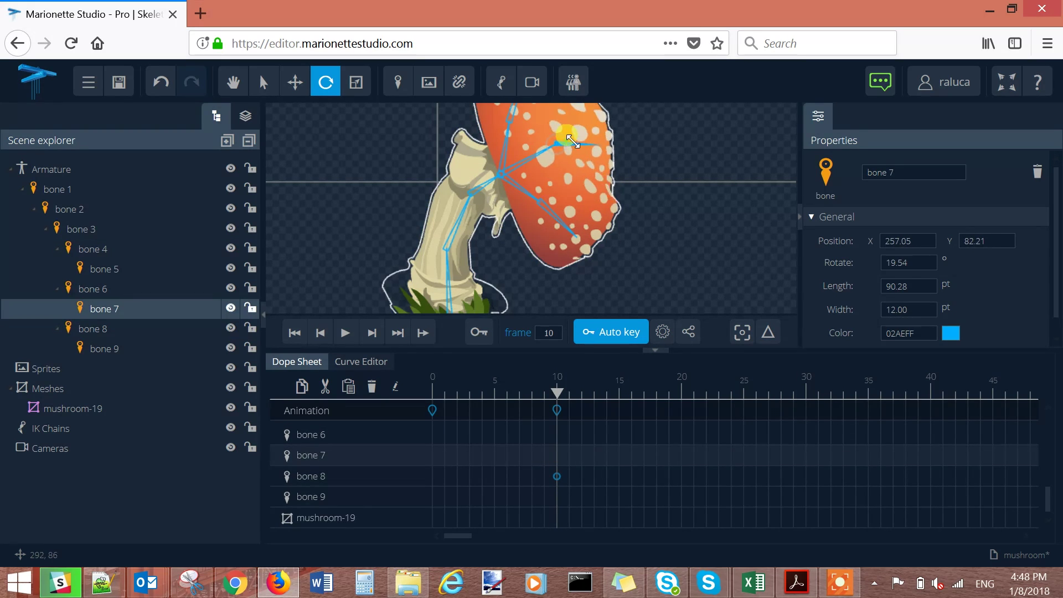
{"action": "left_click_drag", "start_coordinate": [570, 136], "coordinate": [526, 185]}
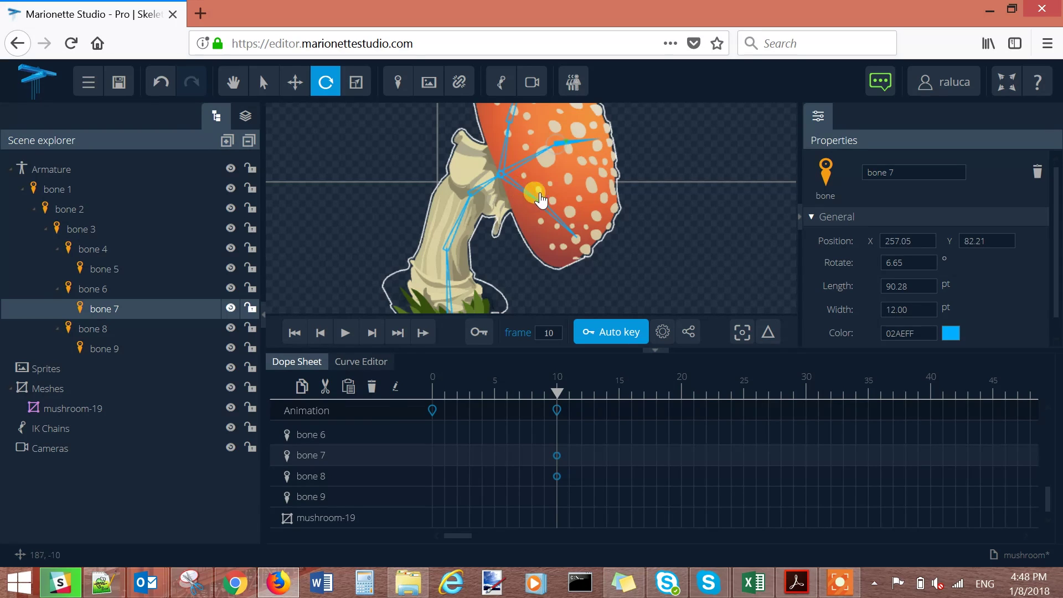
{"action": "left_click", "coordinate": [743, 333]}
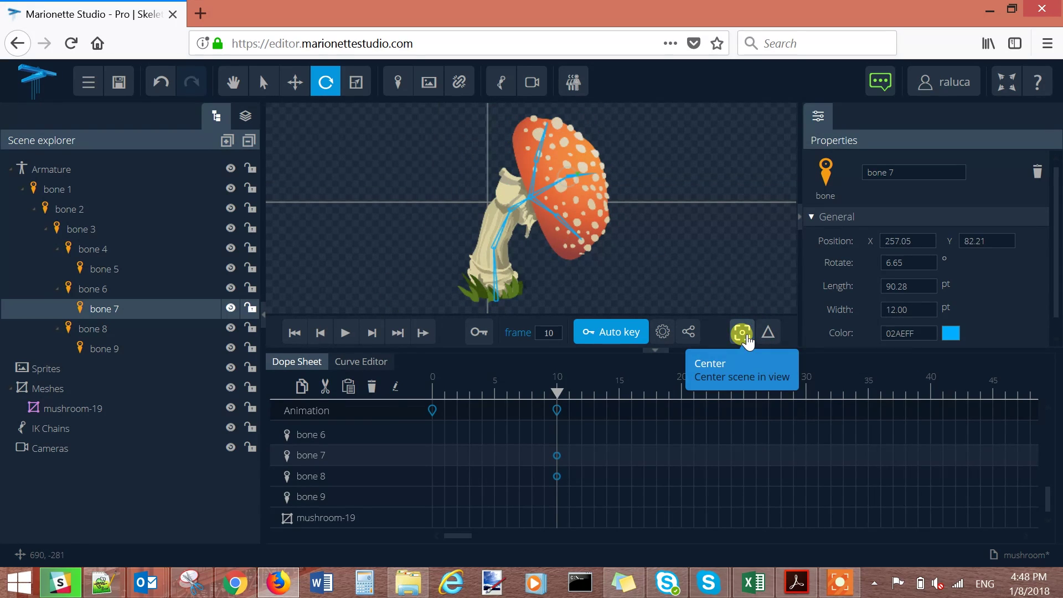
Copy bones 2 and 3's frame-0 keyframes to frame 20, play in a loop, and hide the armature
{"action": "left_click", "coordinate": [345, 332]}
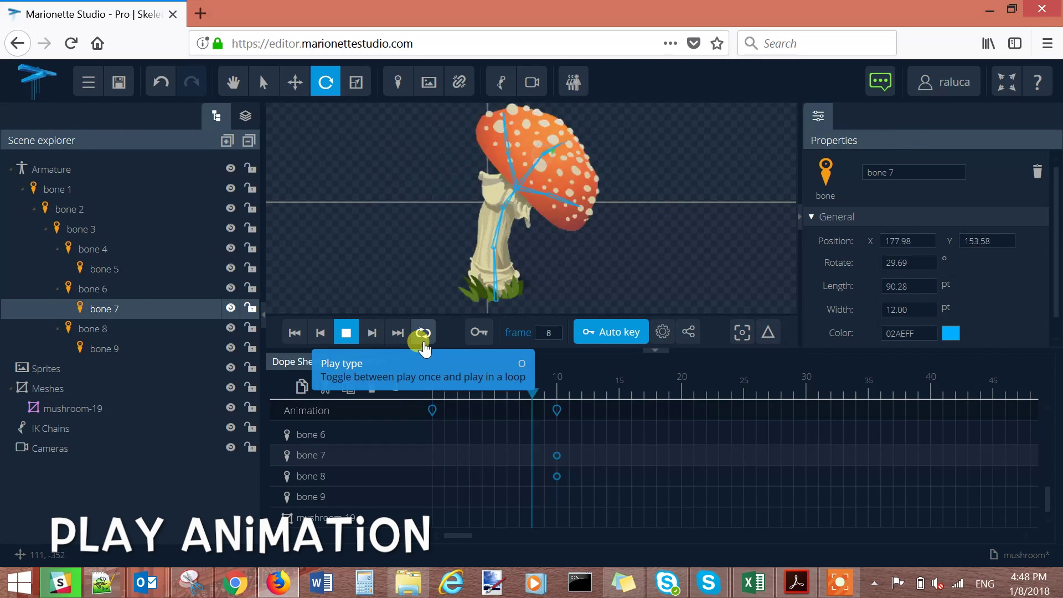
{"action": "left_click", "coordinate": [422, 333]}
{"action": "left_click", "coordinate": [432, 410]}
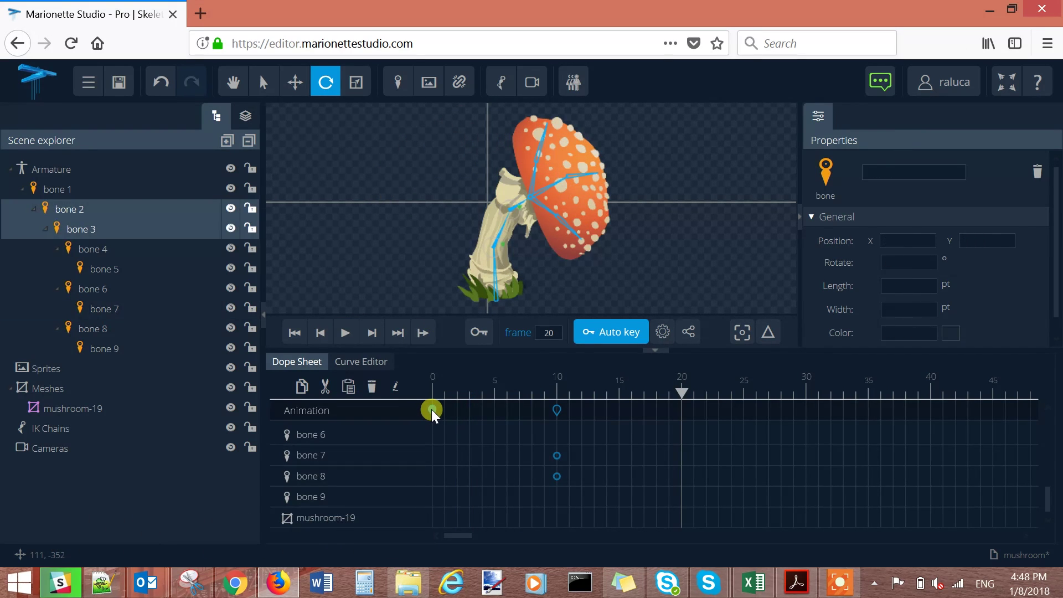
{"action": "left_click", "coordinate": [302, 386]}
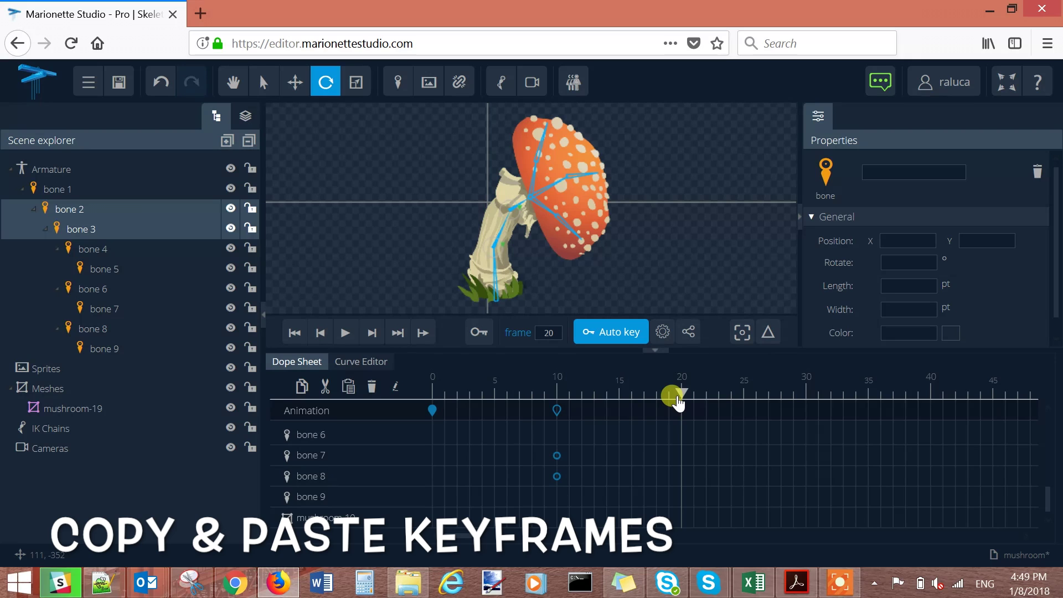
{"action": "left_click", "coordinate": [348, 386]}
{"action": "left_click", "coordinate": [345, 332]}
{"action": "left_click", "coordinate": [230, 168]}
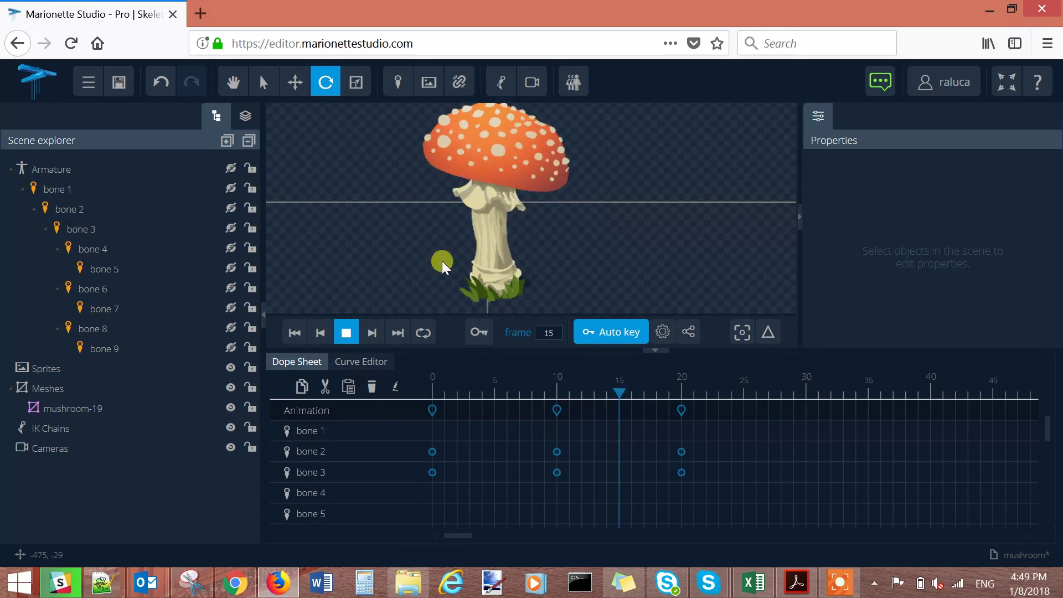
Center the scene, collapse the Dope Sheet timeline, and recenter the looping mushroom on the full canvas
{"action": "left_click", "coordinate": [741, 332]}
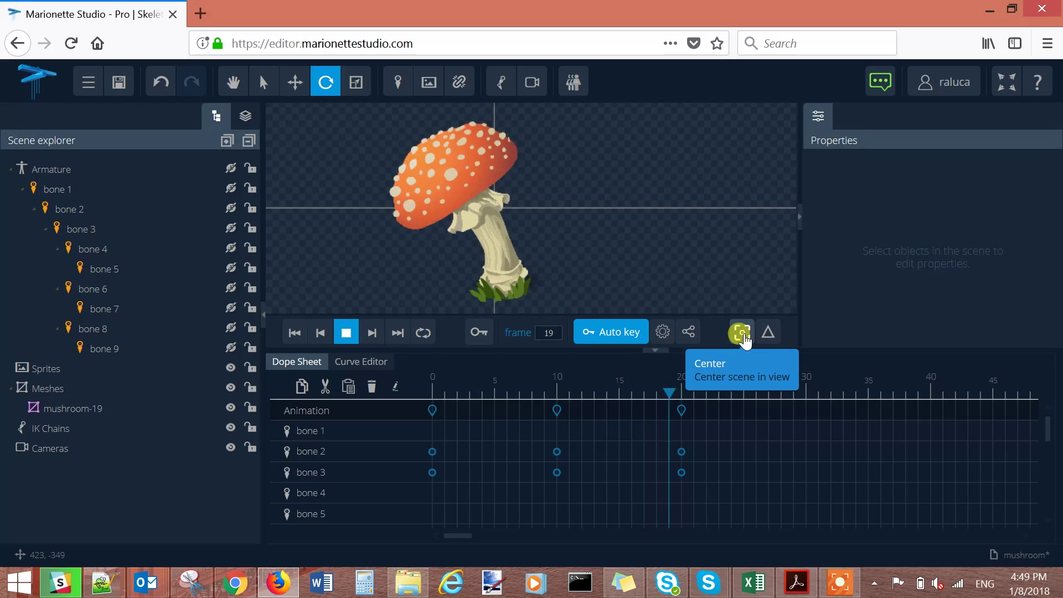
{"action": "left_click", "coordinate": [657, 351]}
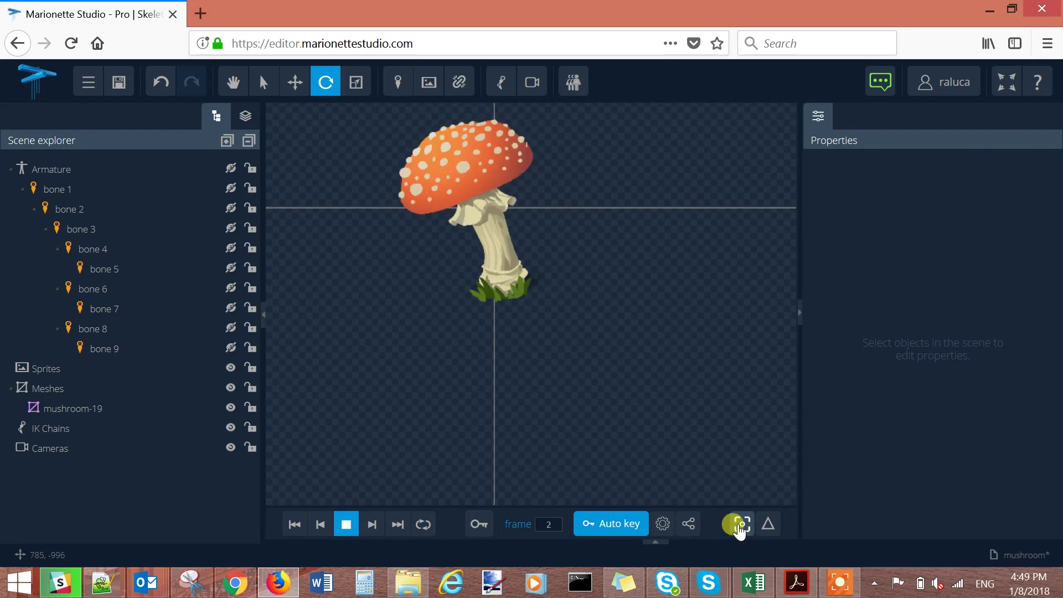
{"action": "left_click", "coordinate": [741, 524]}
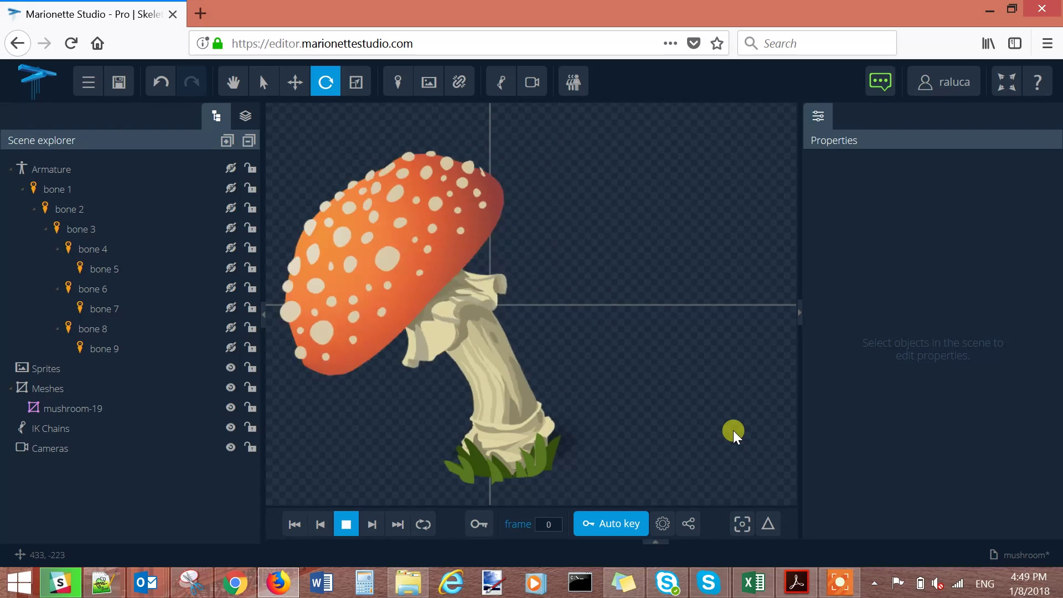